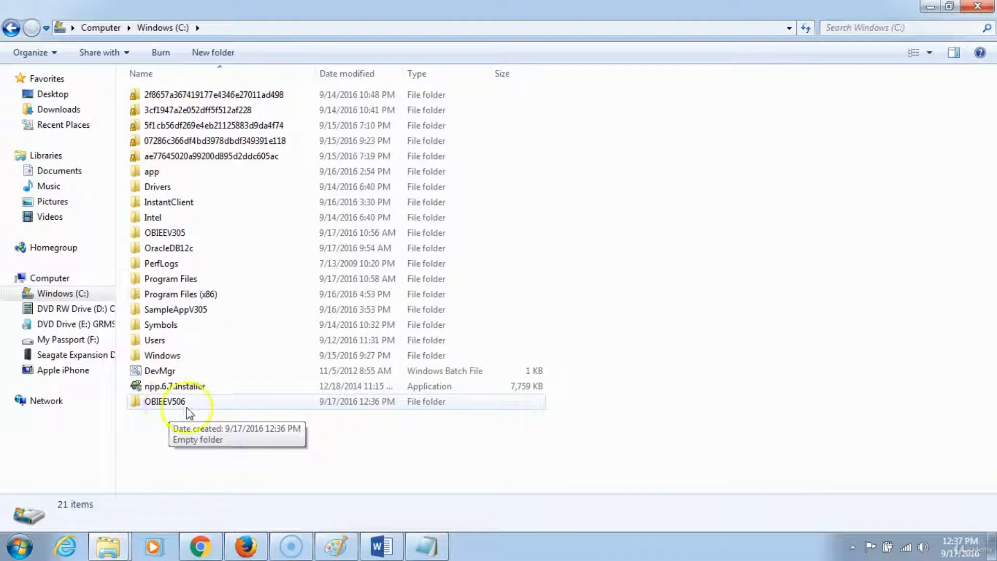
Look inside the OBIEEV506 folder on drive C, return to the drive's root and open the Downloads folder.
{"action": "double_click", "coordinate": [166, 402]}
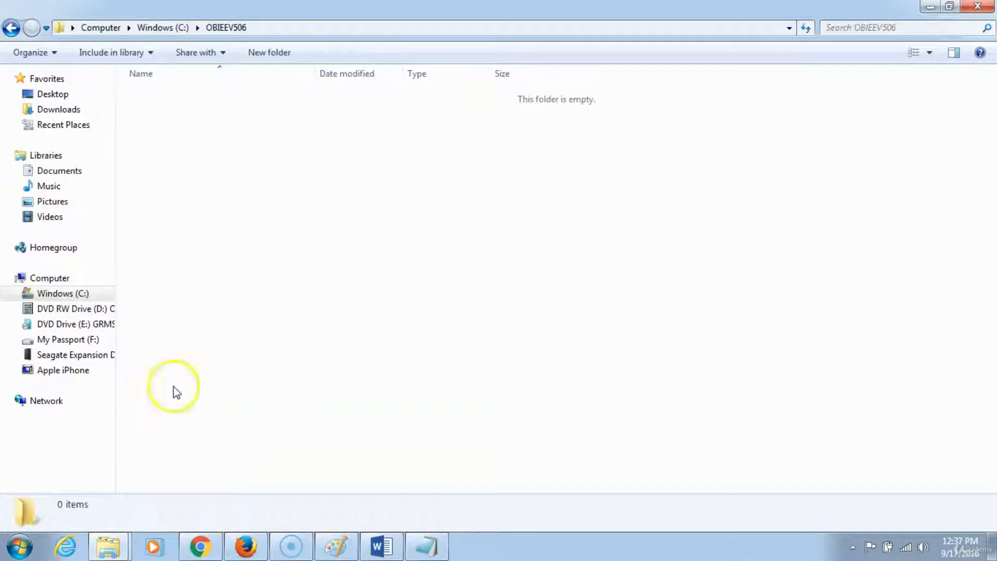
{"action": "left_click", "coordinate": [172, 31]}
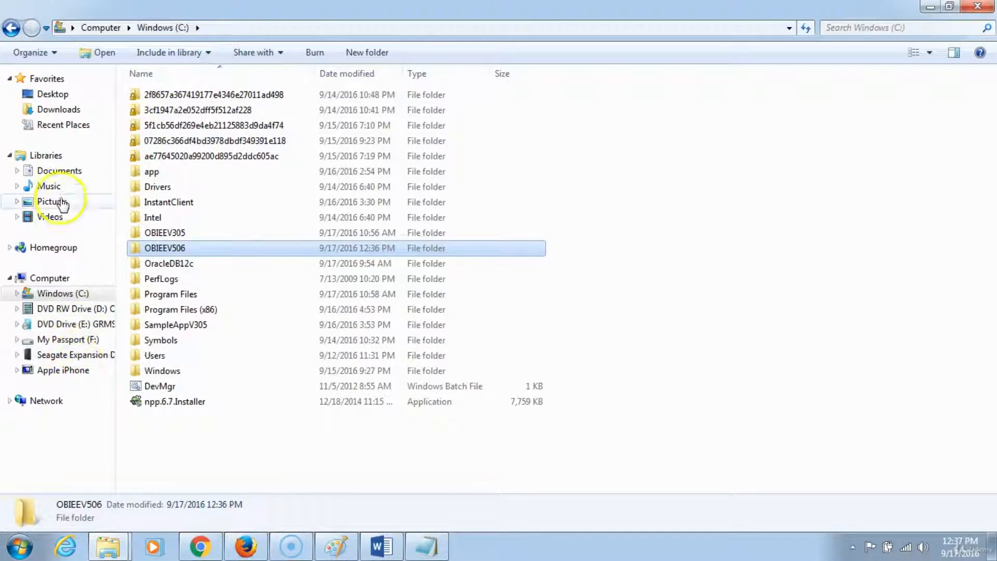
{"action": "left_click", "coordinate": [58, 109]}
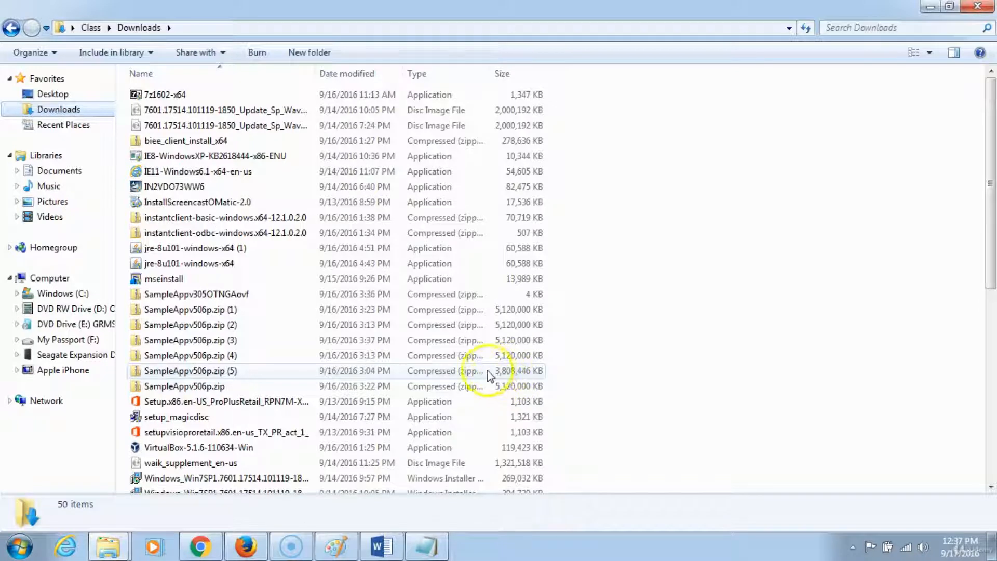
Rename the archive SampleAppv506p.zip (5) in Downloads to SampleAppv506p.001.
{"action": "left_click", "coordinate": [228, 374]}
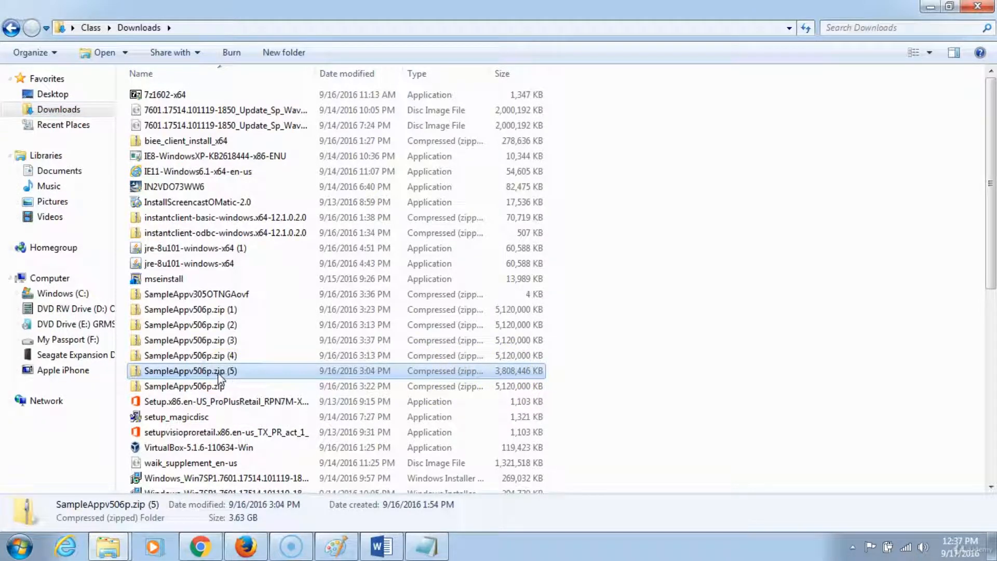
{"action": "left_click", "coordinate": [221, 372]}
{"action": "left_click", "coordinate": [213, 373]}
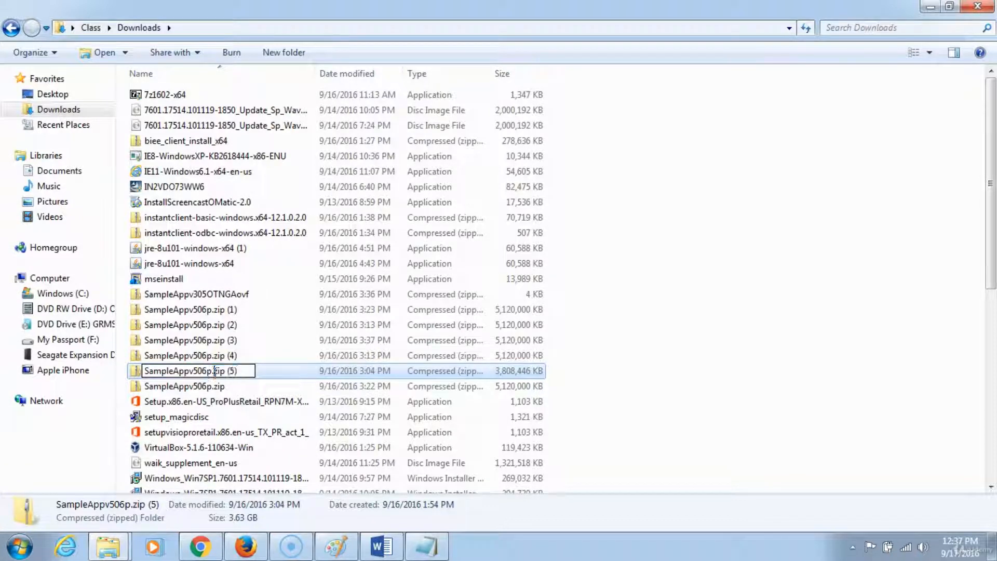
{"action": "left_click", "coordinate": [251, 372], "text": "shift"}
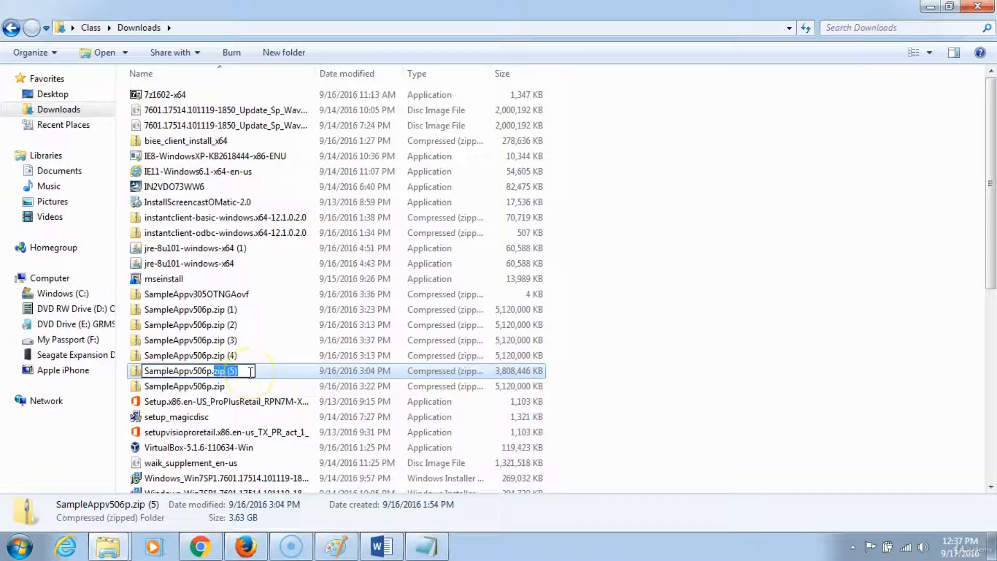
{"action": "key", "text": "Delete"}
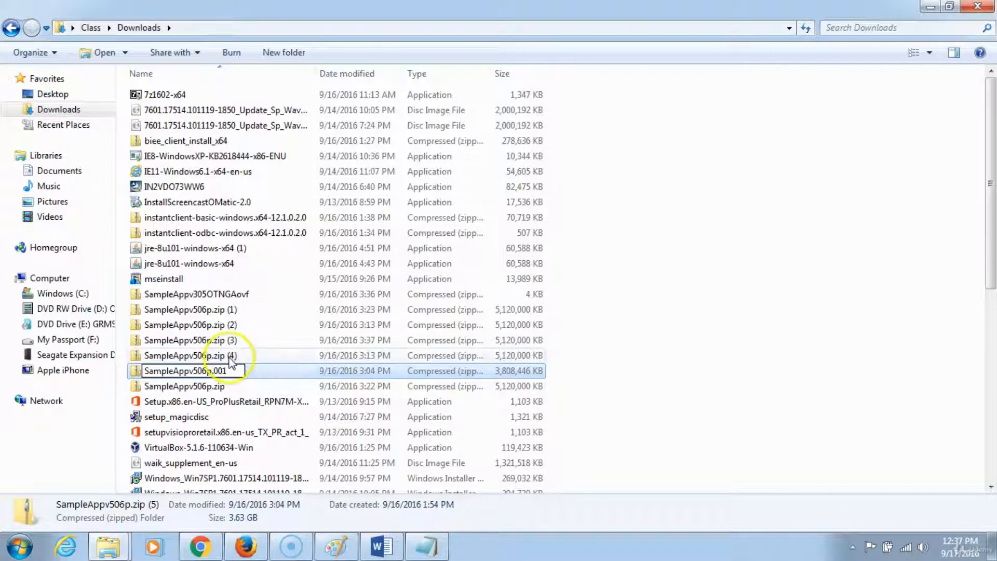
{"action": "left_click", "coordinate": [229, 358]}
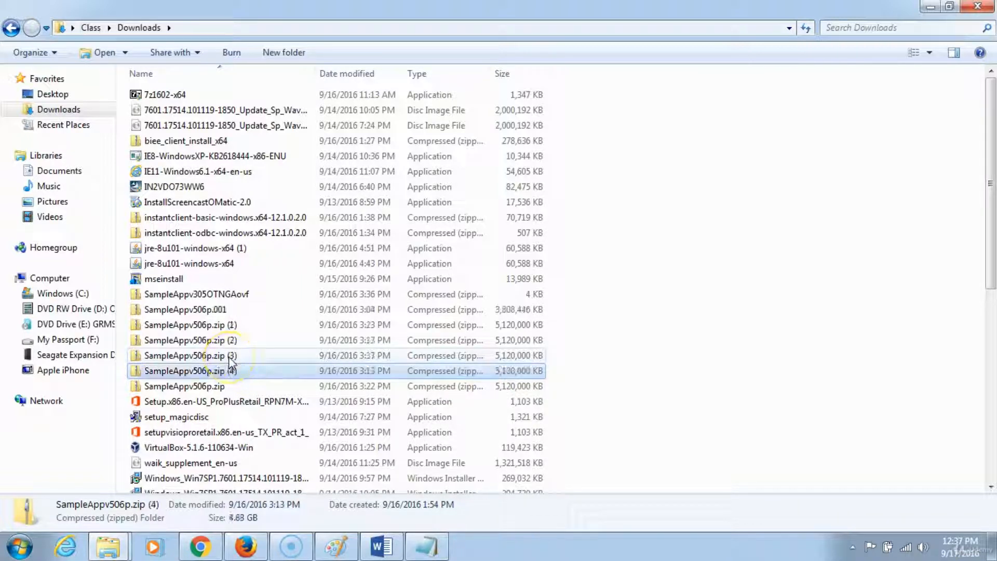
Rename the archive SampleAppv506p.zip (1) to SampleAppv506p.002.
{"action": "left_click", "coordinate": [227, 327]}
{"action": "left_click", "coordinate": [219, 330]}
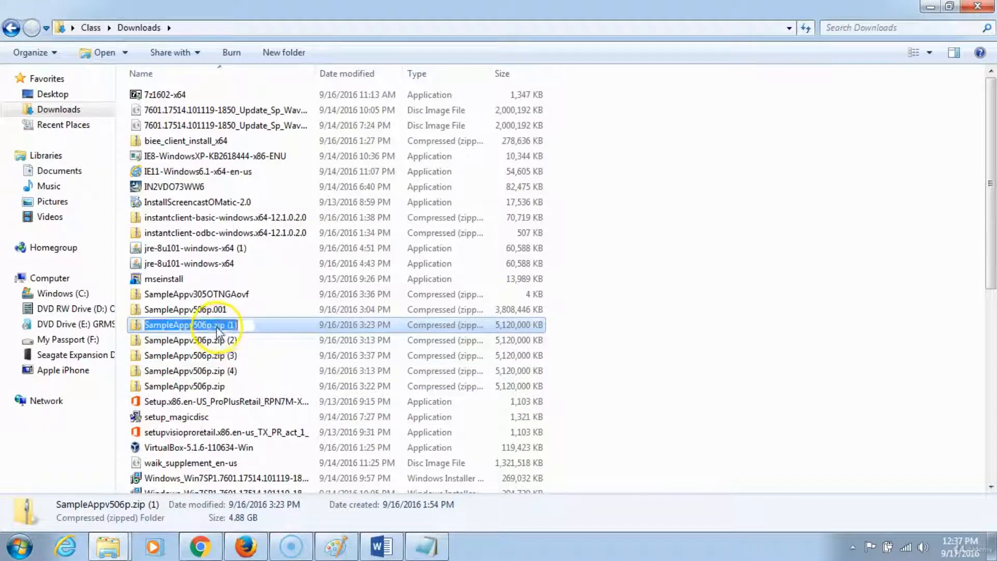
{"action": "left_click", "coordinate": [237, 327]}
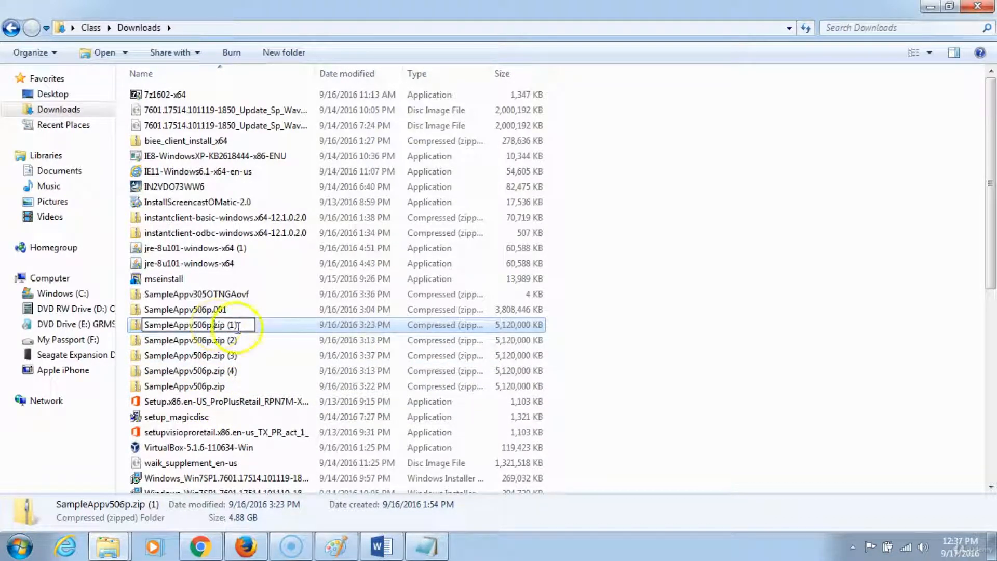
{"action": "left_click", "coordinate": [239, 326], "text": "shift"}
{"action": "type", "text": "."}
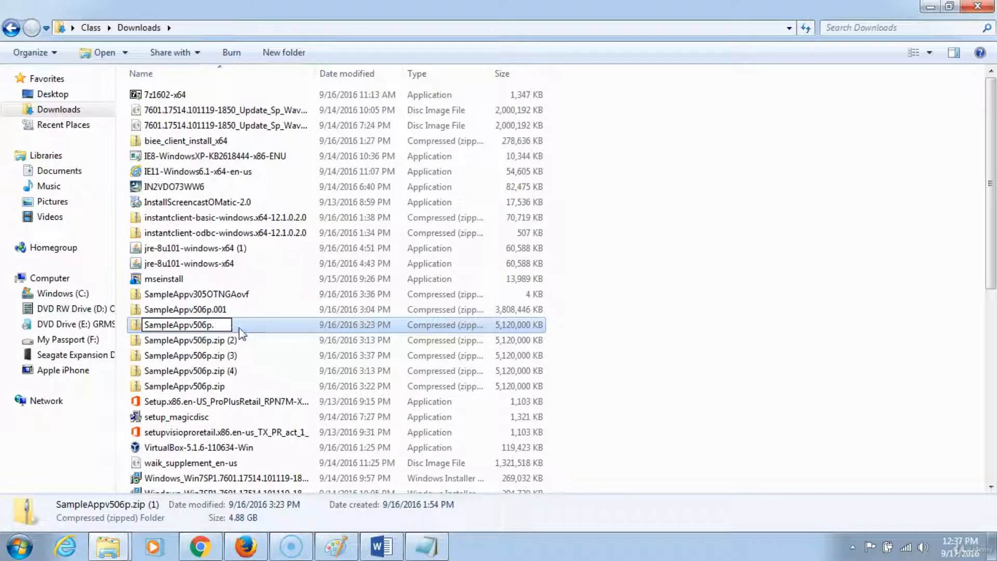
{"action": "type", "text": "002"}
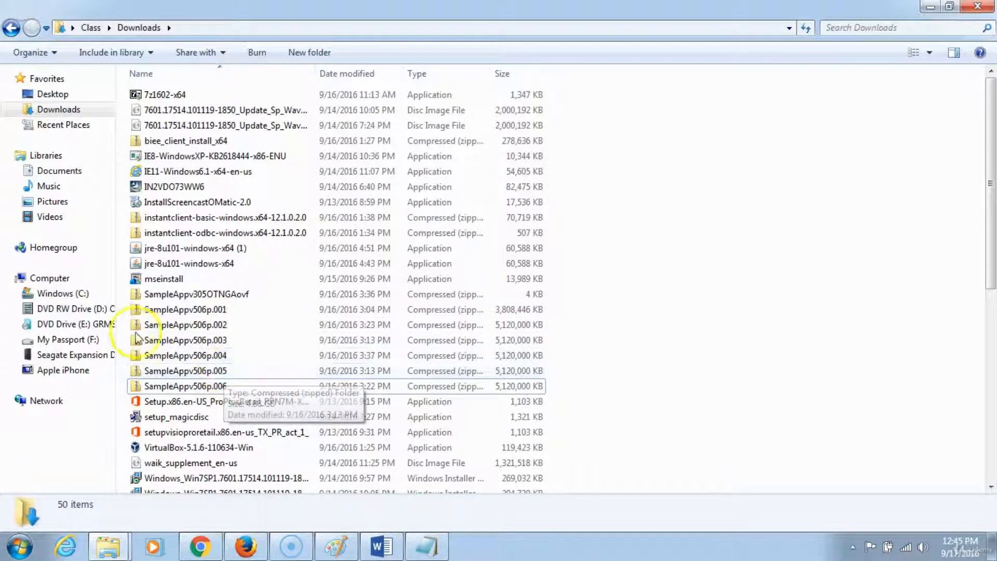
Create a new folder named ApplianceV506 in the root of drive C.
{"action": "left_click", "coordinate": [61, 293]}
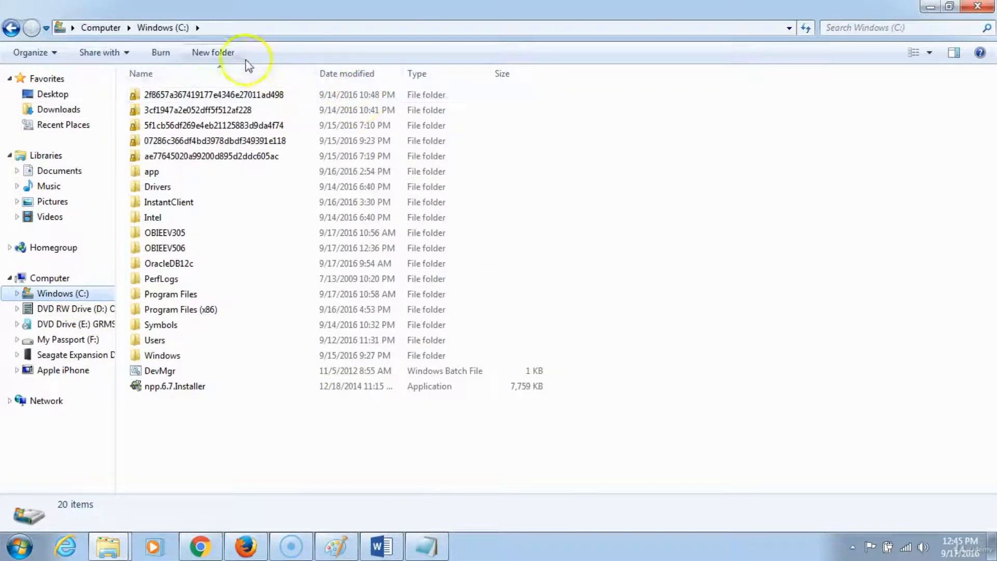
{"action": "left_click", "coordinate": [237, 55]}
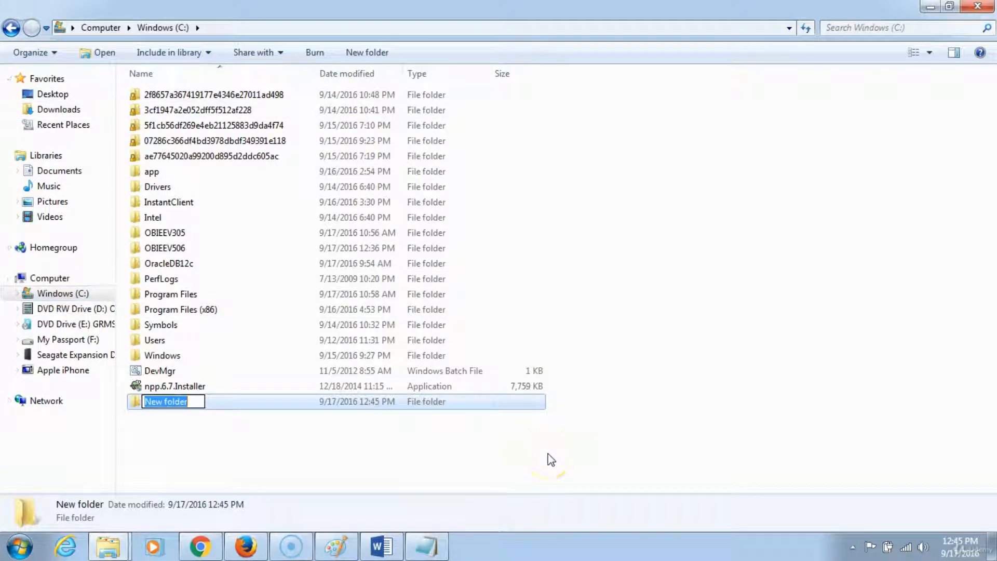
{"action": "type", "text": "aP"}
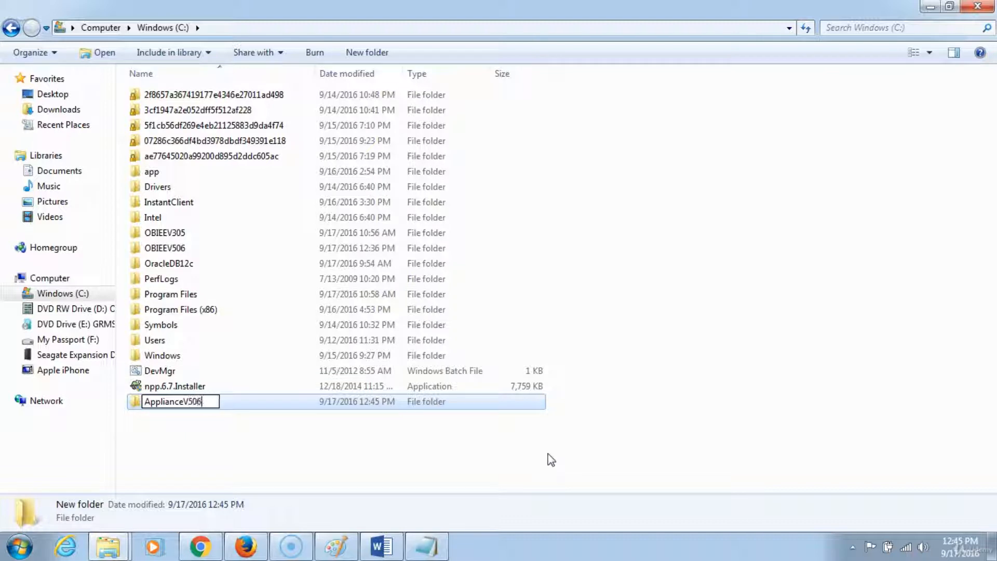
{"action": "left_click", "coordinate": [411, 444]}
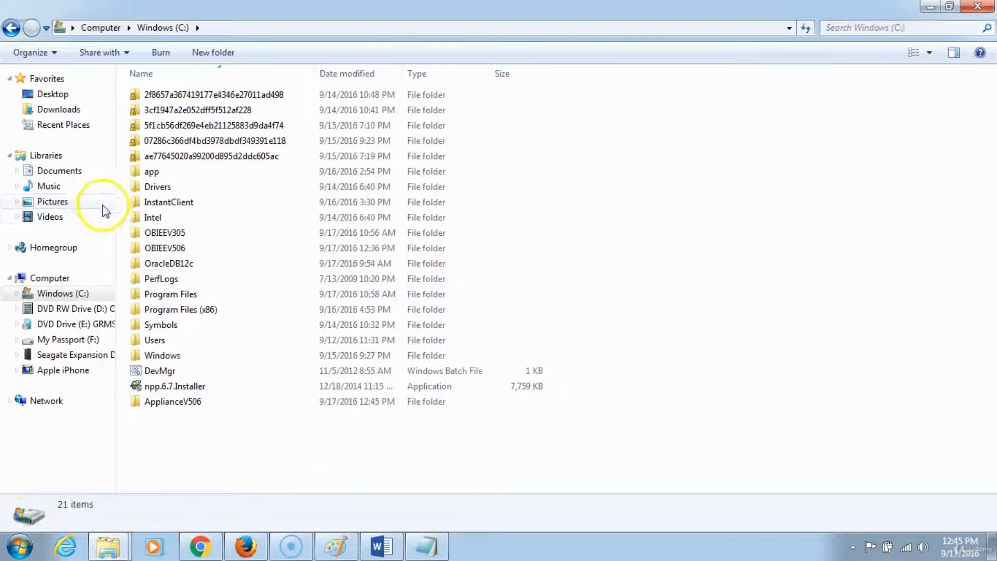
Move the six archive parts SampleAppv506p.001 to SampleAppv506p.006 from Downloads into the C:\ApplianceV506 folder.
{"action": "left_click", "coordinate": [59, 110]}
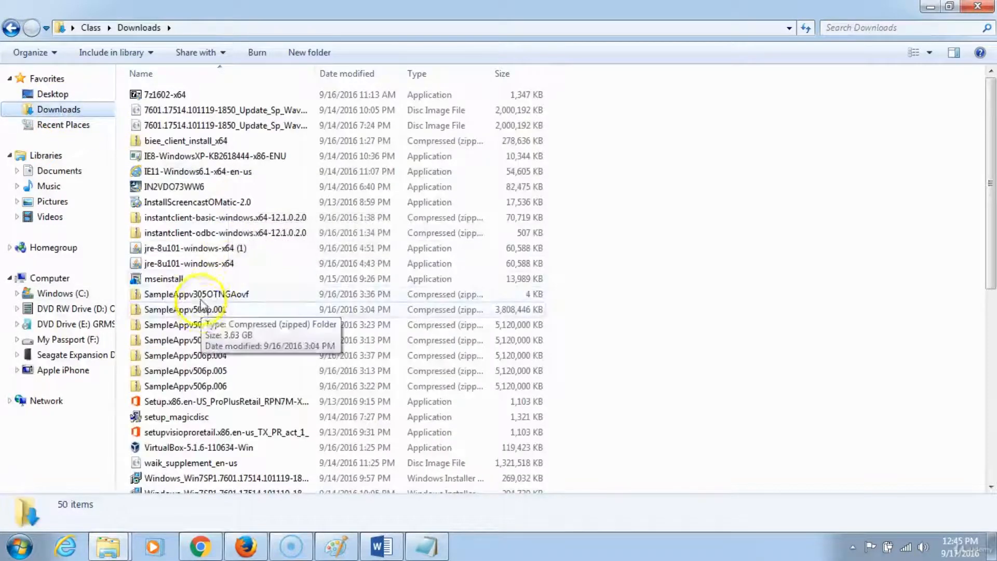
{"action": "left_click", "coordinate": [188, 310]}
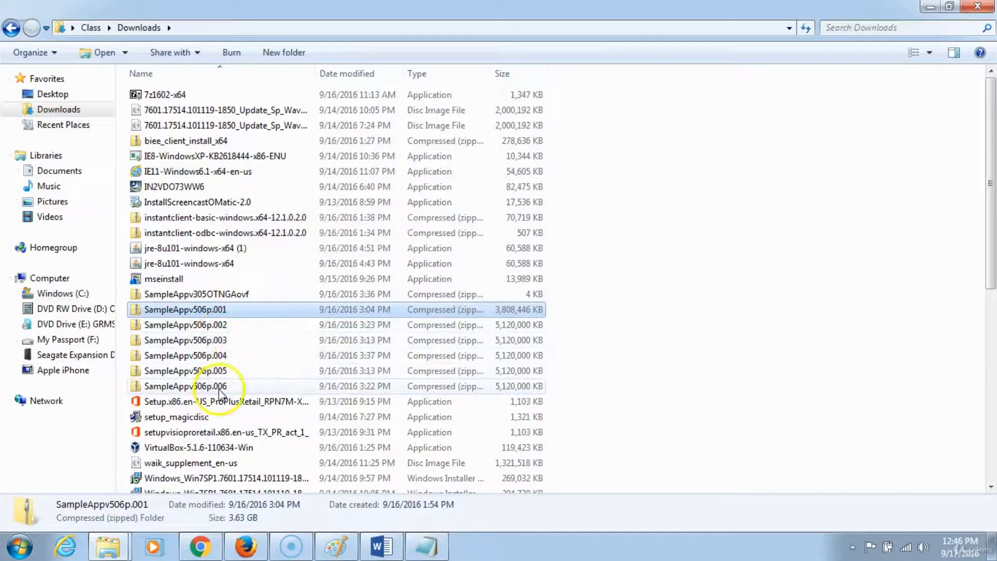
{"action": "left_click", "coordinate": [220, 387], "text": "shift"}
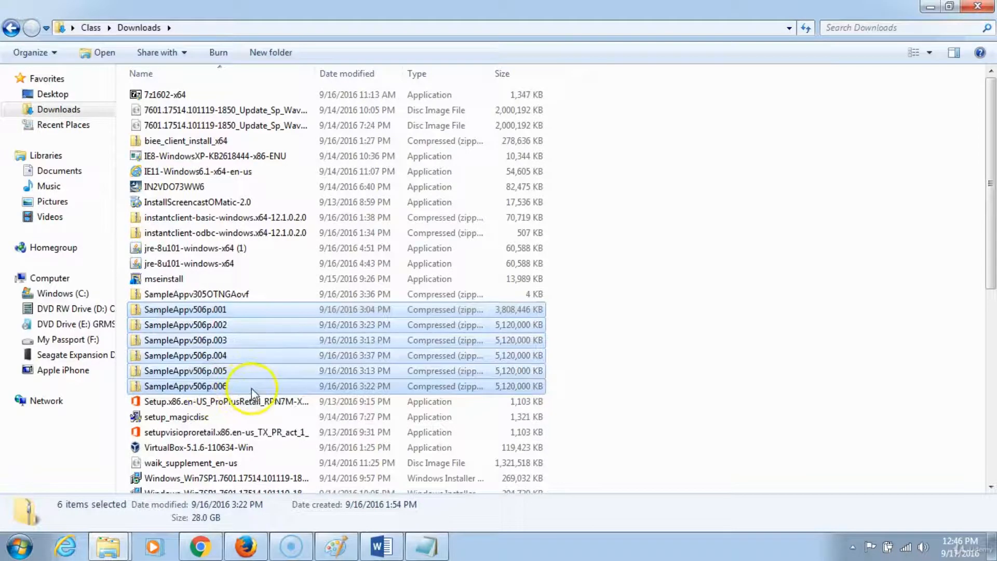
{"action": "left_click_drag", "start_coordinate": [252, 388], "coordinate": [77, 364]}
{"action": "left_click", "coordinate": [63, 294]}
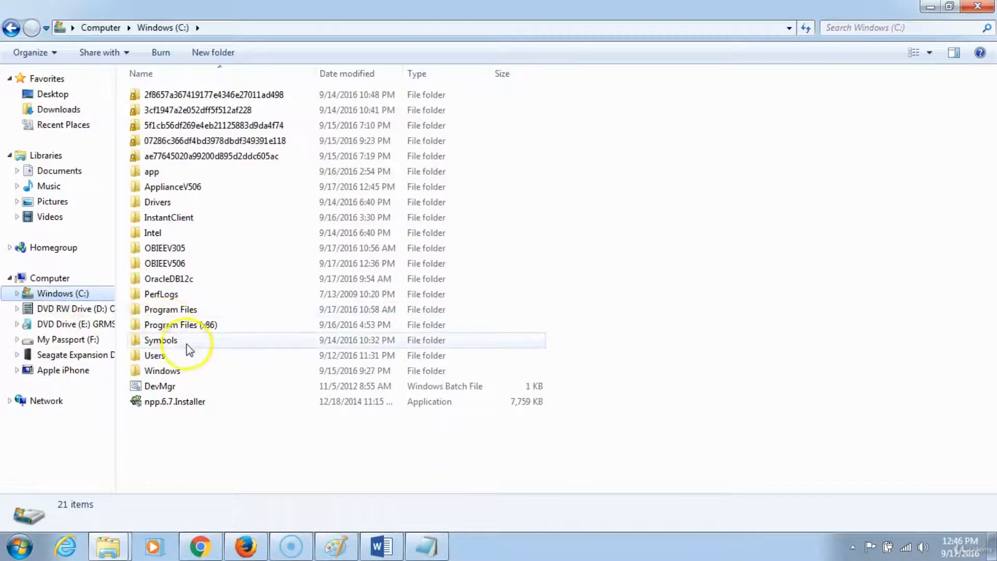
{"action": "double_click", "coordinate": [193, 187]}
{"action": "key", "text": "ctrl+v"}
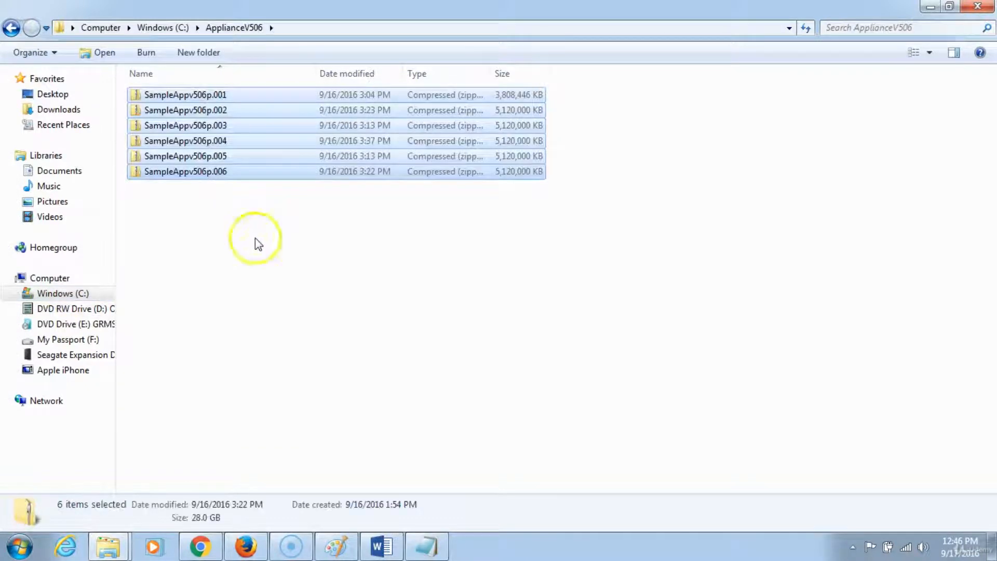
{"action": "left_click", "coordinate": [262, 258]}
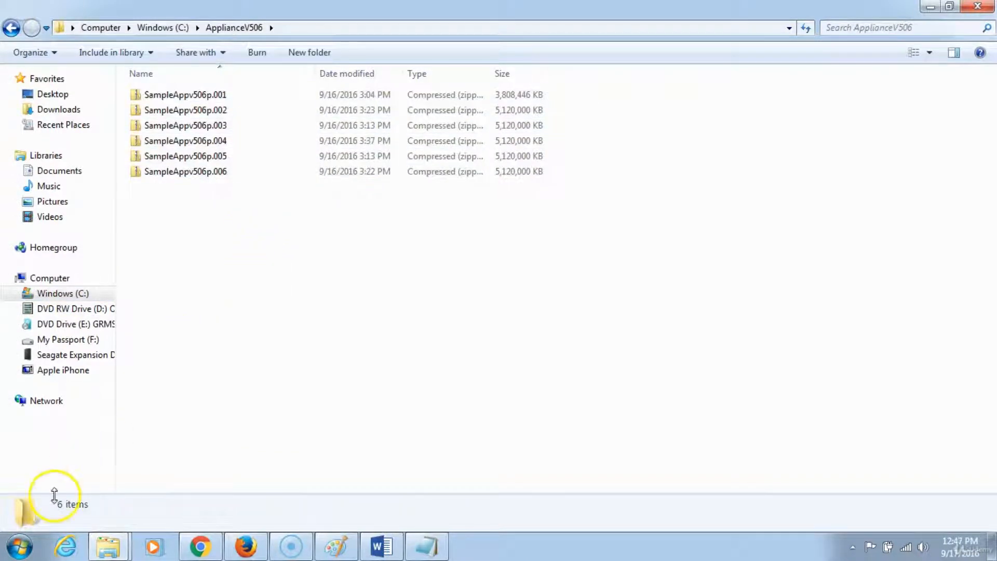
Switch to 7-Zip File Manager and browse to the root of drive C.
{"action": "left_click", "coordinate": [20, 547]}
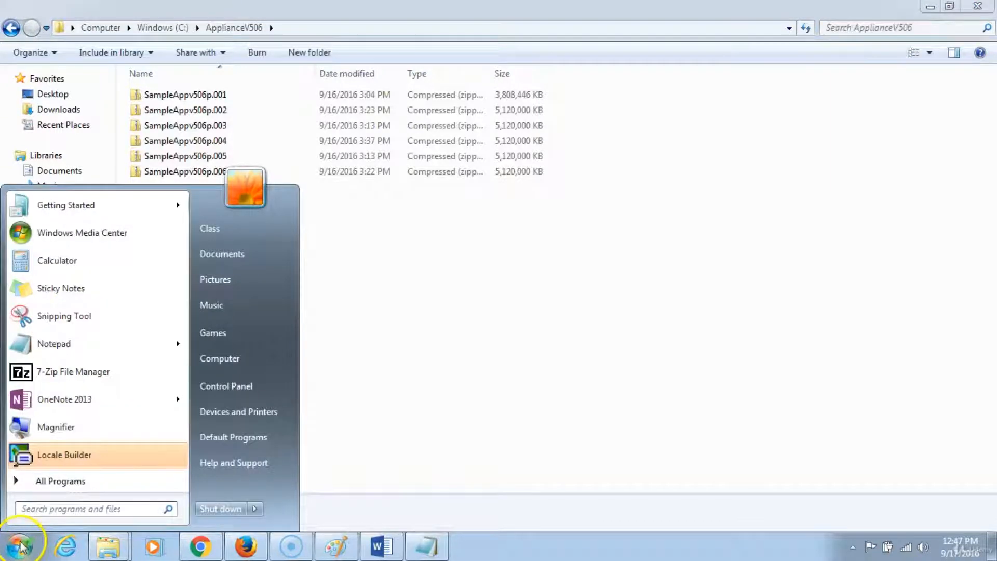
{"action": "left_click", "coordinate": [102, 373]}
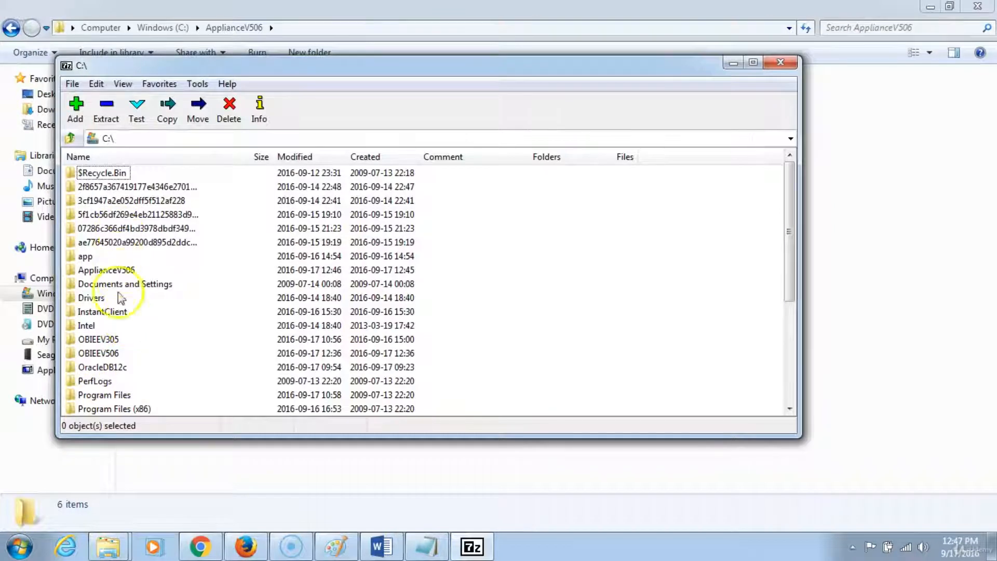
{"action": "left_click", "coordinate": [71, 138]}
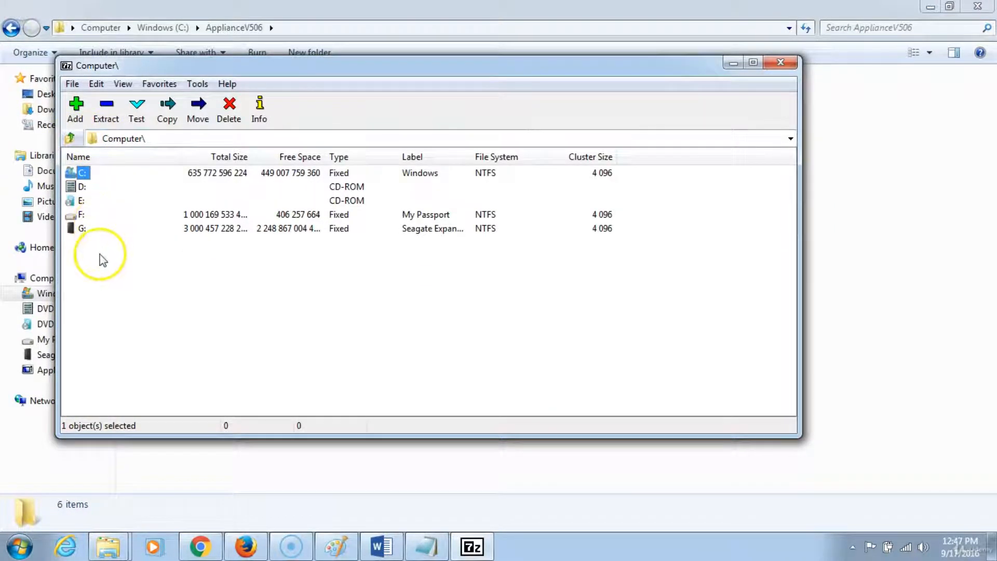
{"action": "double_click", "coordinate": [82, 173]}
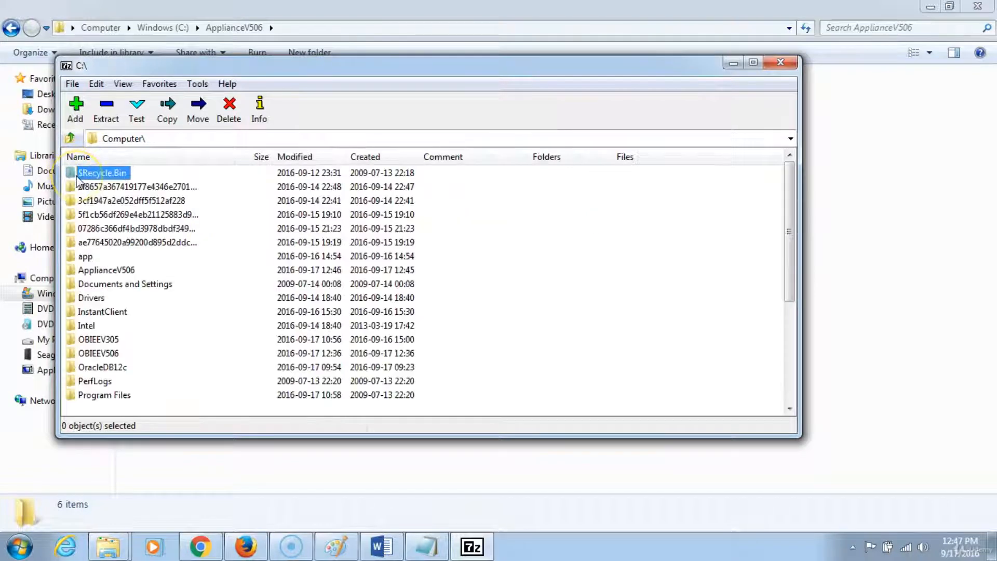
{"action": "left_click", "coordinate": [112, 273]}
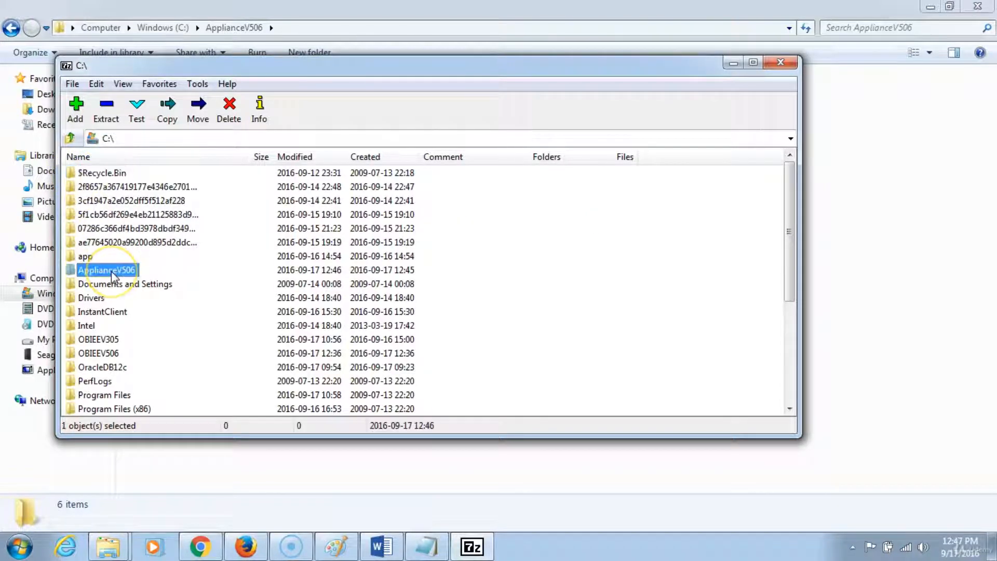
{"action": "left_click", "coordinate": [76, 110]}
{"action": "left_click", "coordinate": [602, 474]}
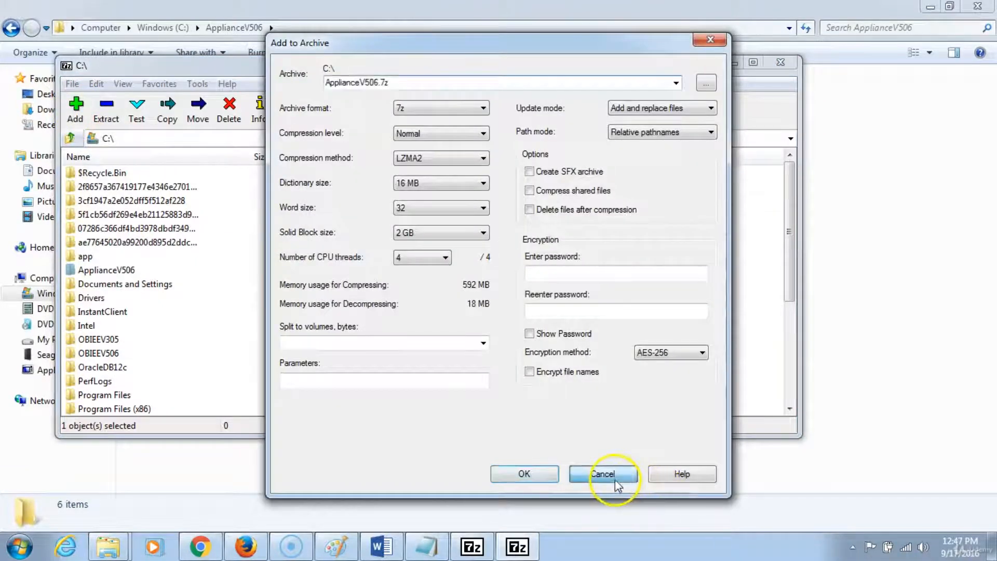
Open the ApplianceV506 folder and remove the .zip extension from the first part, renaming it SampleAppv506p.001.
{"action": "double_click", "coordinate": [106, 270]}
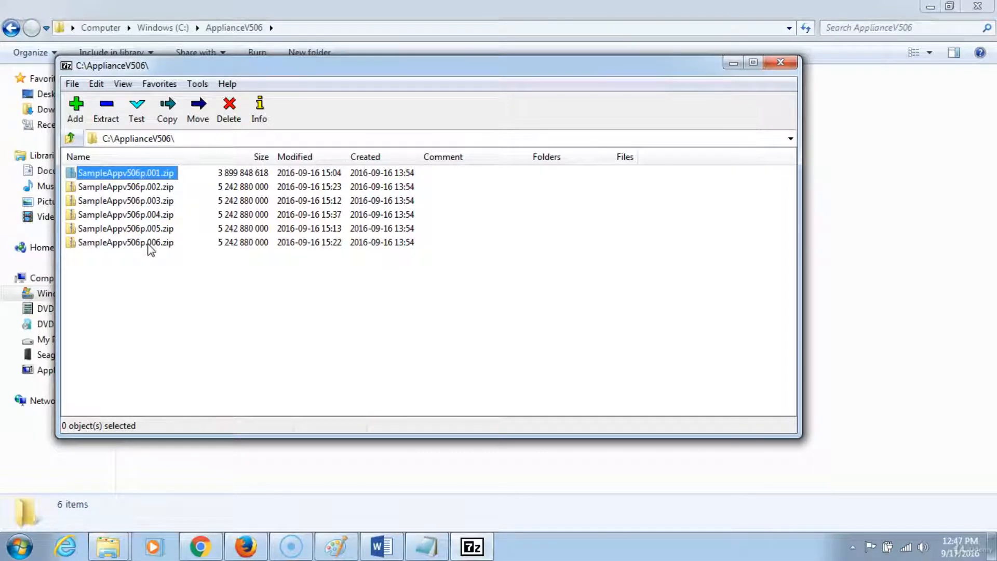
{"action": "left_click", "coordinate": [164, 174]}
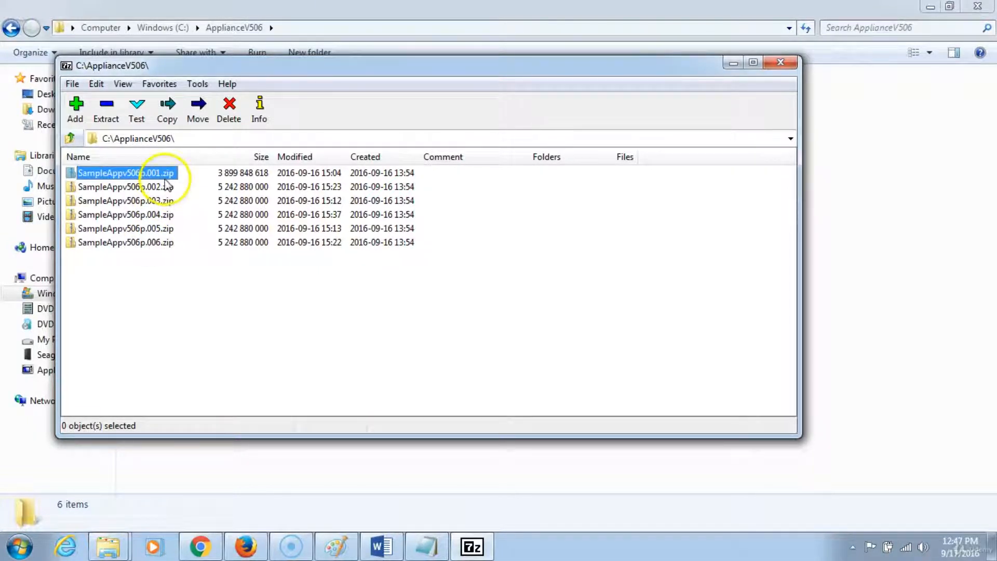
{"action": "left_click_drag", "start_coordinate": [163, 175], "coordinate": [176, 174]}
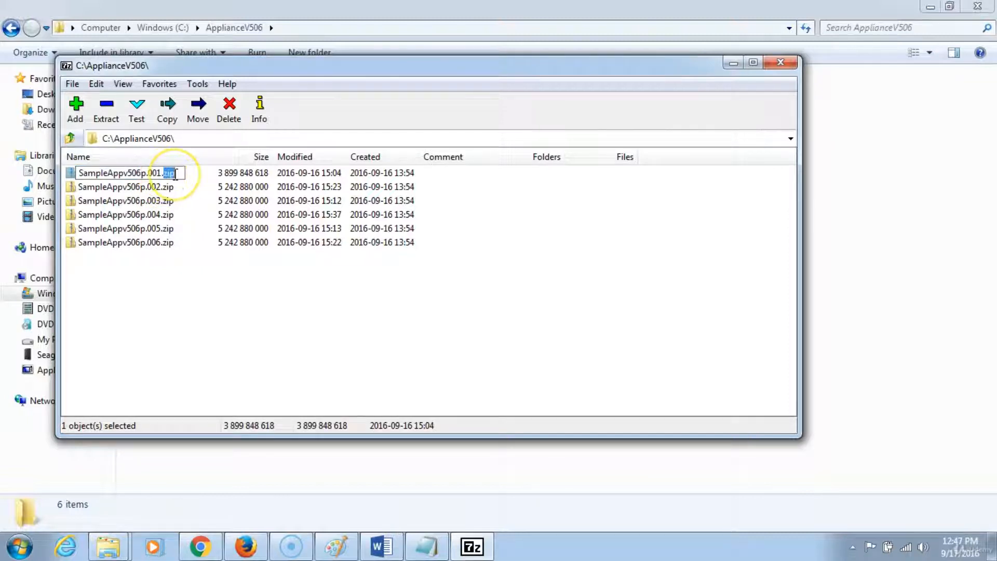
{"action": "key", "text": "BackSpace"}
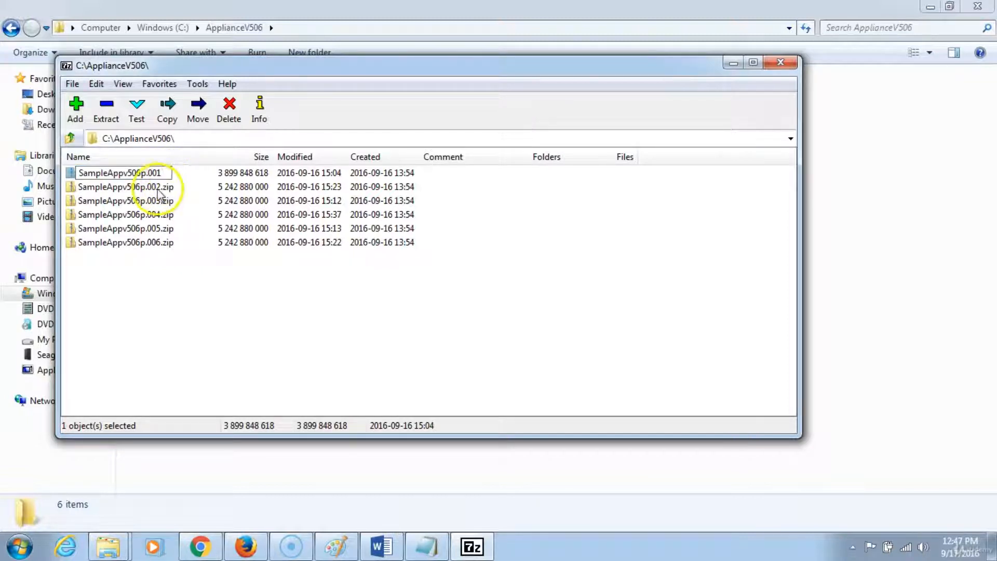
{"action": "left_click", "coordinate": [157, 189]}
Remove the .zip extension from the second archive part, renaming it SampleAppv506p.002.
{"action": "left_click", "coordinate": [158, 188]}
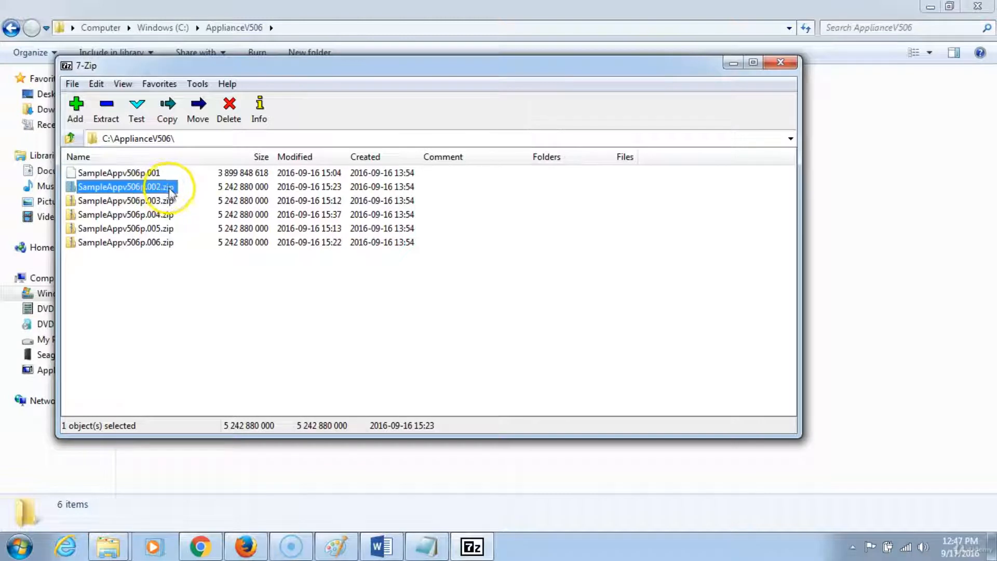
{"action": "left_click", "coordinate": [164, 190]}
{"action": "left_click_drag", "start_coordinate": [175, 187], "coordinate": [163, 188]}
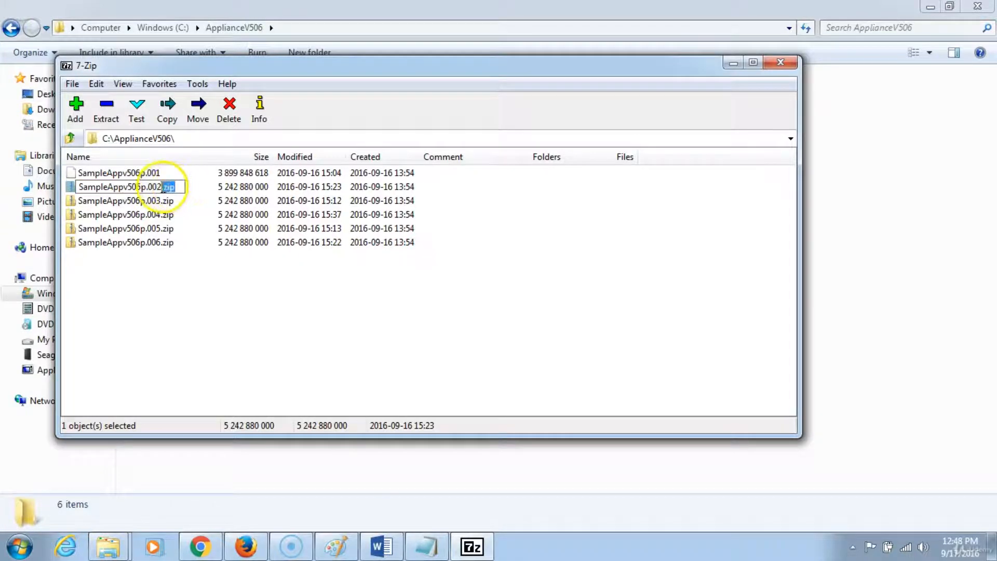
{"action": "key", "text": "Delete"}
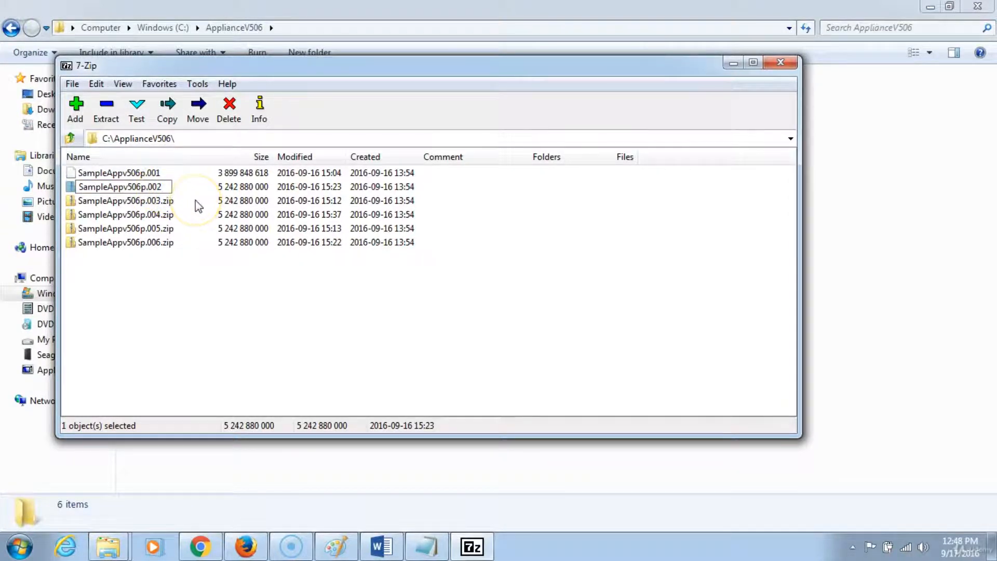
{"action": "key", "text": "Return"}
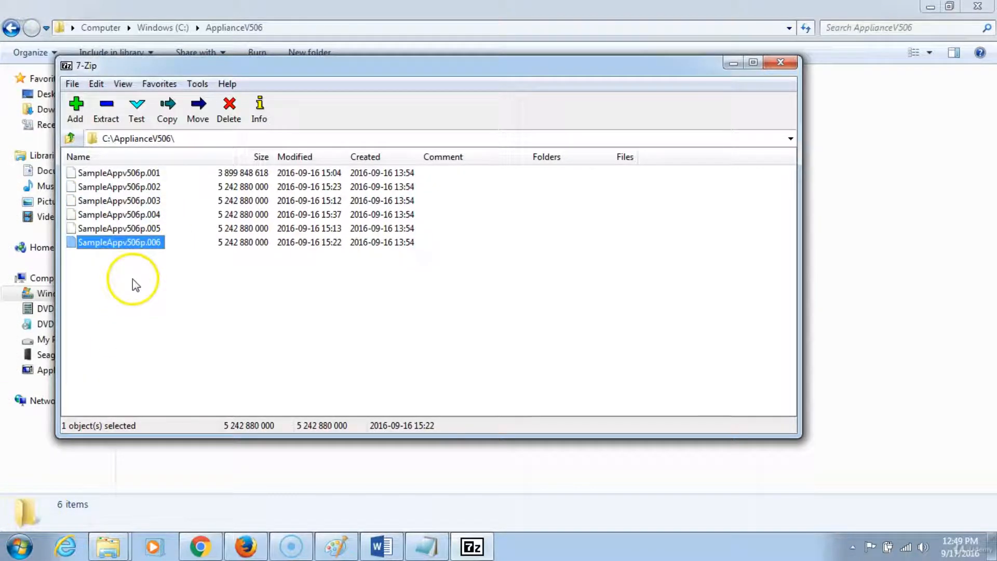
Extract the archive starting from SampleAppv506p.001 into C:\OBIEEV506, keeping the SampleAppv506p subfolder and full pathnames.
{"action": "left_click", "coordinate": [120, 176]}
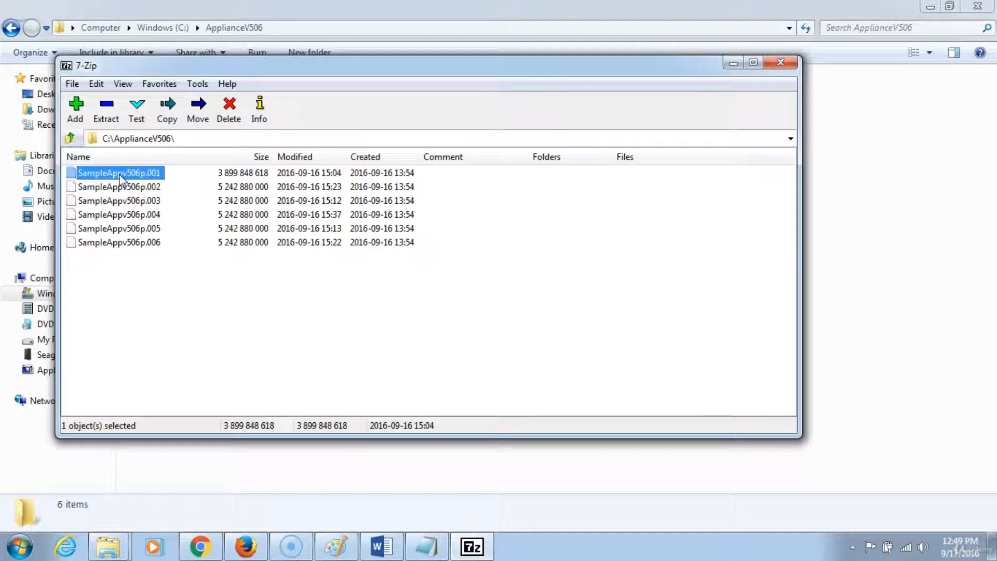
{"action": "left_click", "coordinate": [111, 120]}
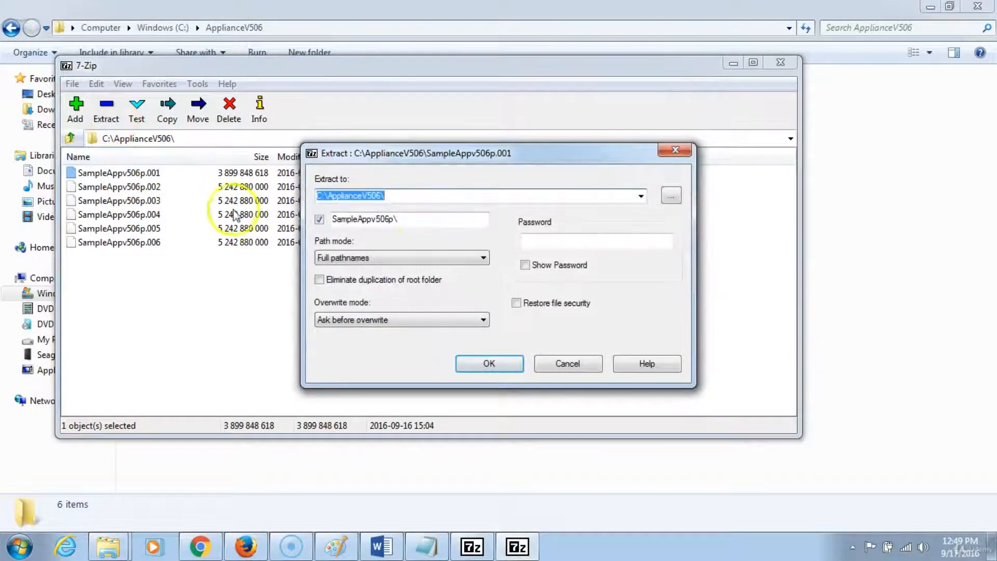
{"action": "left_click", "coordinate": [670, 201]}
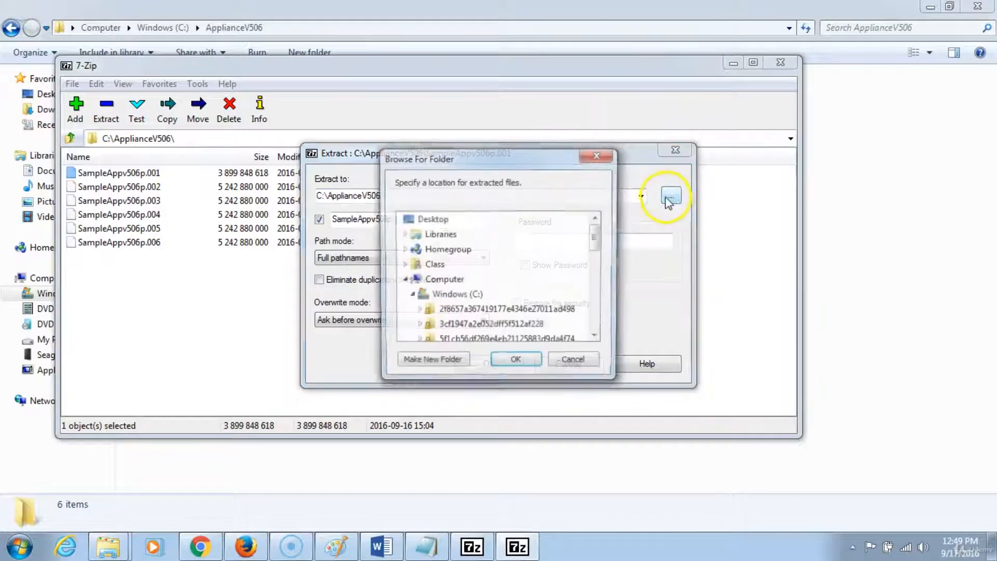
{"action": "left_click", "coordinate": [455, 297]}
{"action": "left_click_drag", "start_coordinate": [597, 239], "coordinate": [597, 267]}
{"action": "scroll", "coordinate": [507, 297], "scroll_direction": "down", "scroll_amount": 1}
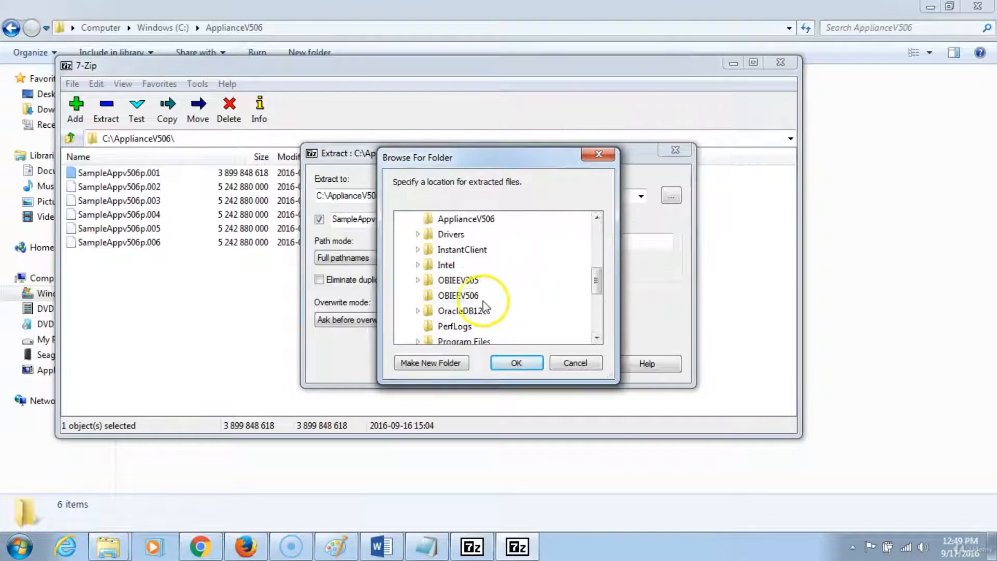
{"action": "left_click", "coordinate": [457, 296]}
{"action": "left_click", "coordinate": [515, 364]}
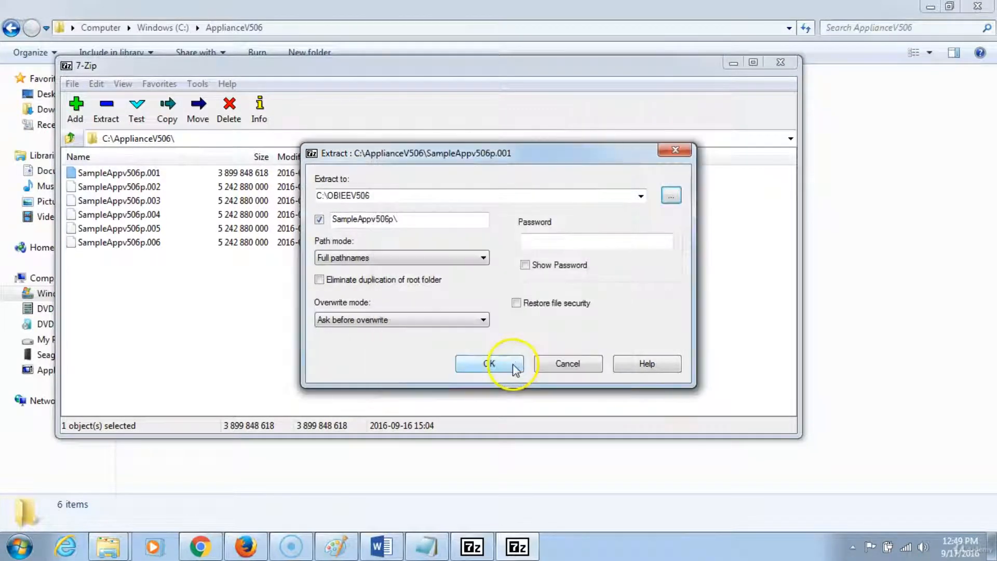
{"action": "left_click", "coordinate": [514, 366]}
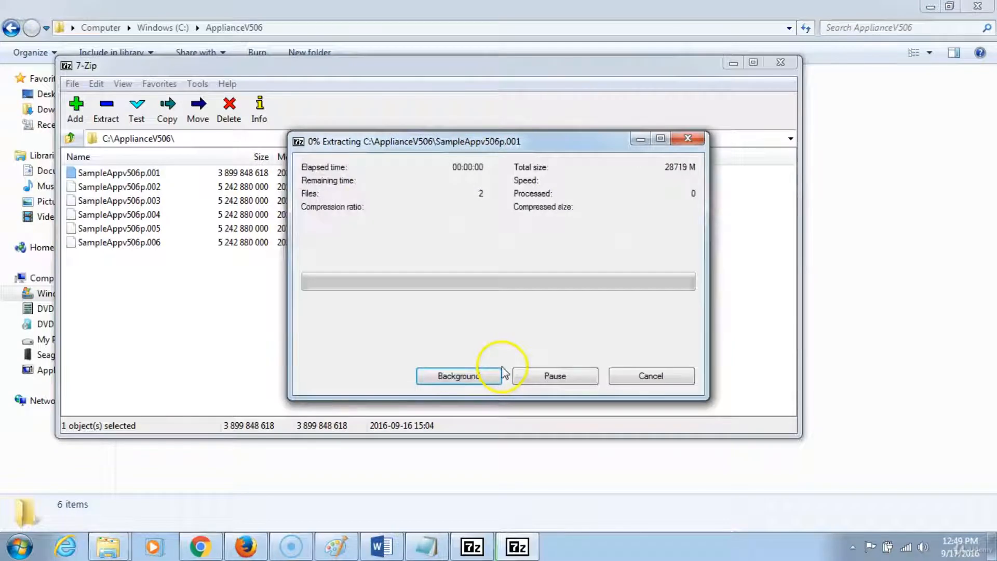